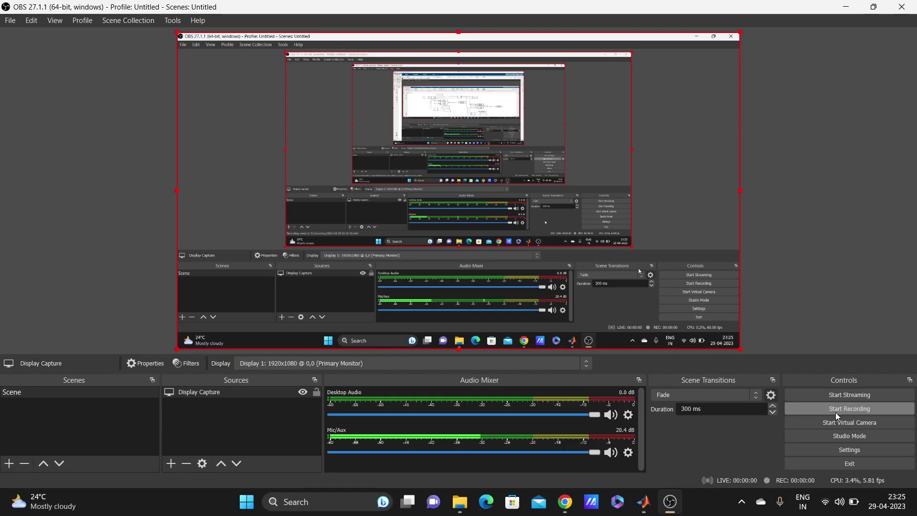
# Start the OBS recording and minimize OBS so the transmission line model is visible
pyautogui.click(835, 412)
pyautogui.click(845, 8)
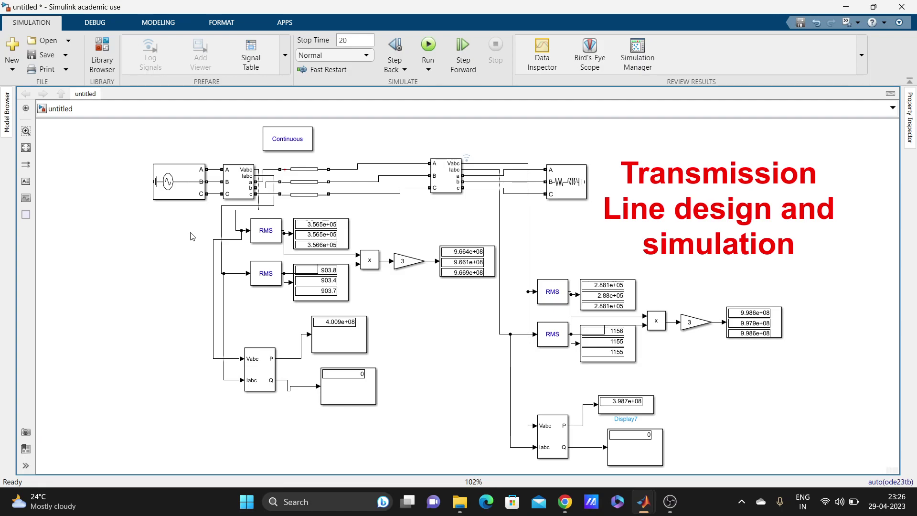
pyautogui.click(188, 190)
pyautogui.doubleClick(189, 190)
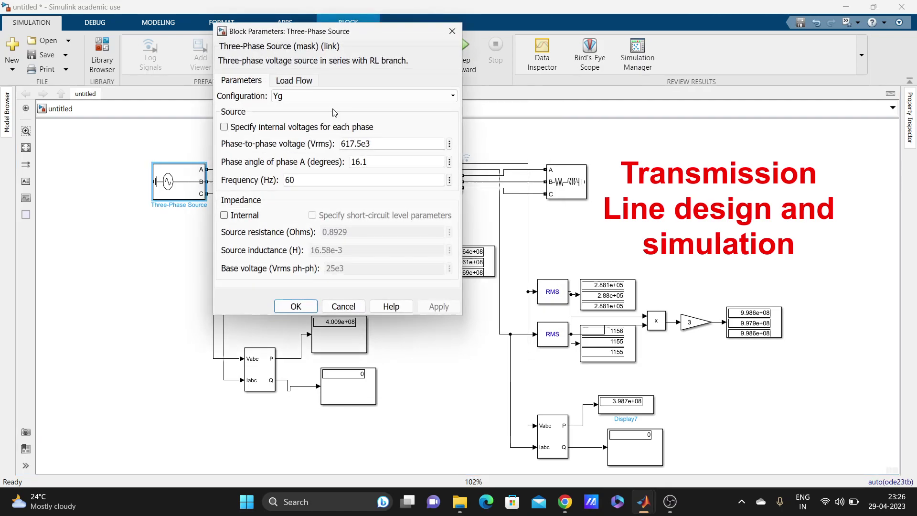
pyautogui.moveTo(394, 32); pyautogui.dragTo(303, 122)
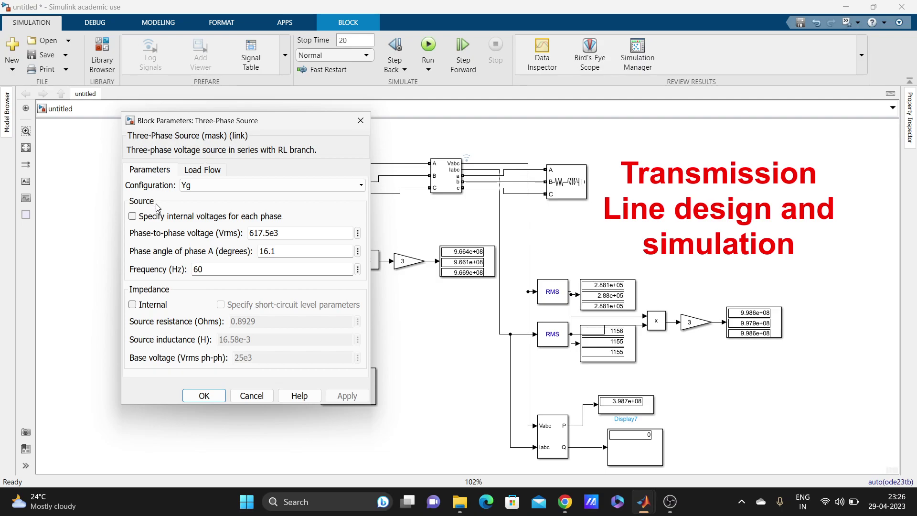
pyautogui.click(296, 185)
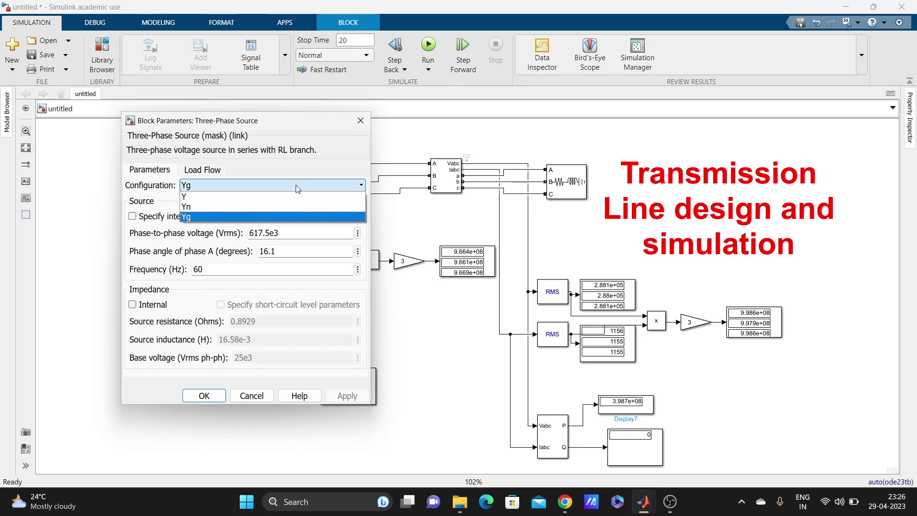
pyautogui.click(296, 186)
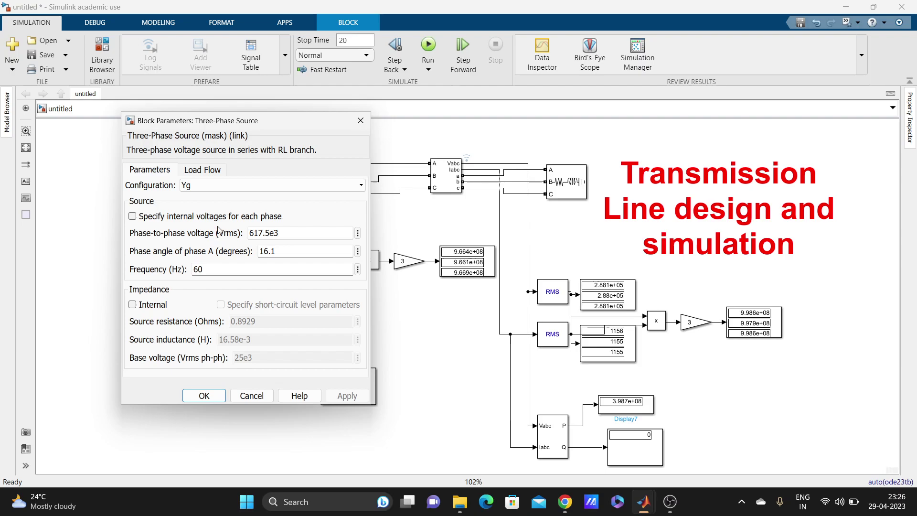
pyautogui.click(206, 170)
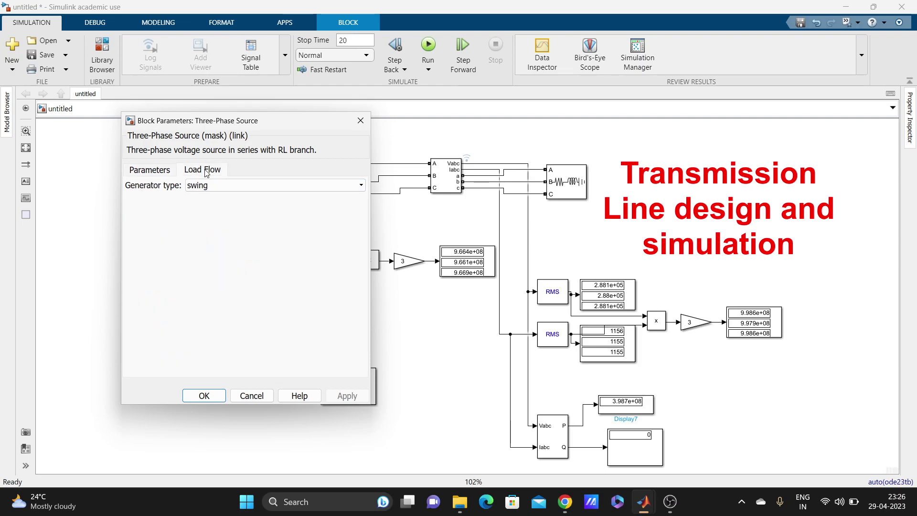
pyautogui.click(268, 184)
pyautogui.click(269, 184)
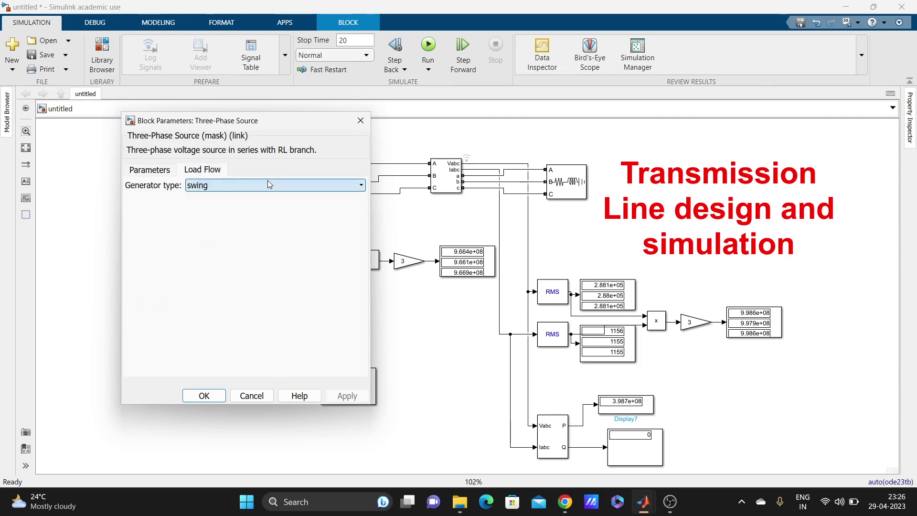
pyautogui.click(203, 395)
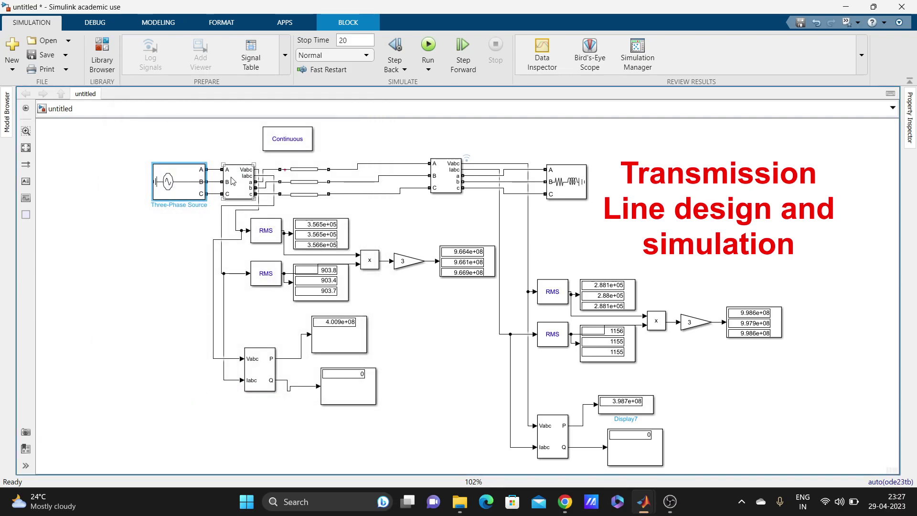
# Change the Distributed Parameters Line length from 300 km to 400 km and apply it
pyautogui.click(178, 184)
pyautogui.click(321, 181)
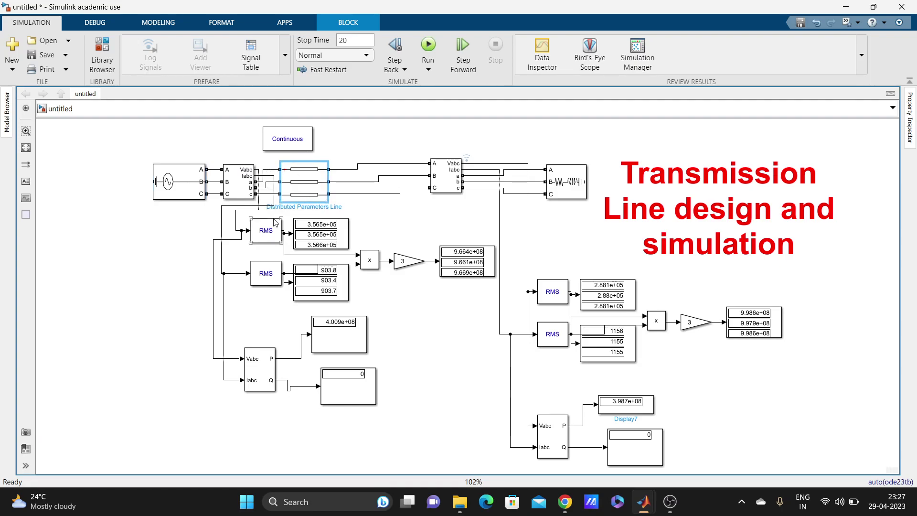
pyautogui.doubleClick(314, 193)
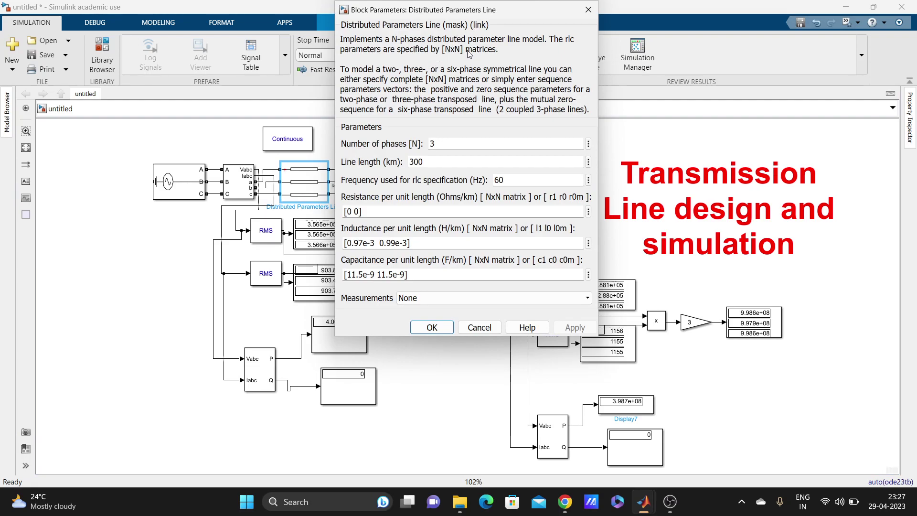
pyautogui.doubleClick(430, 163)
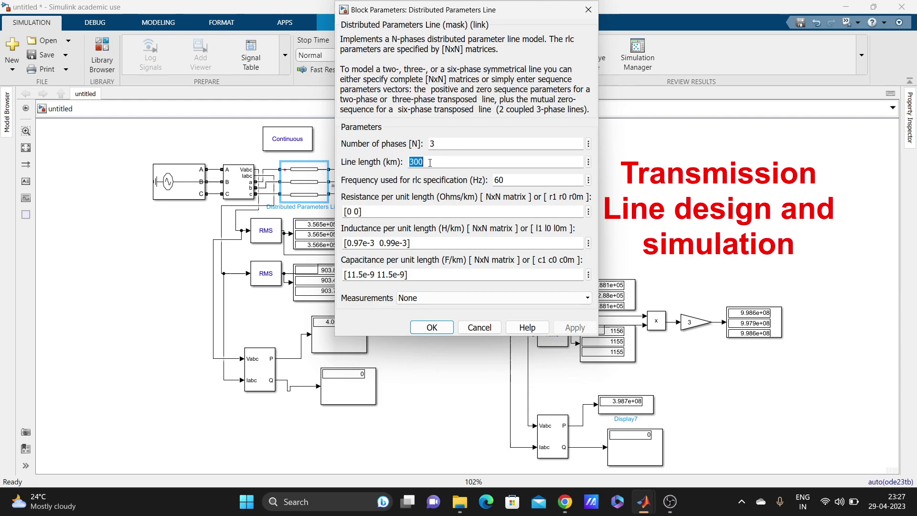
pyautogui.write('4000')
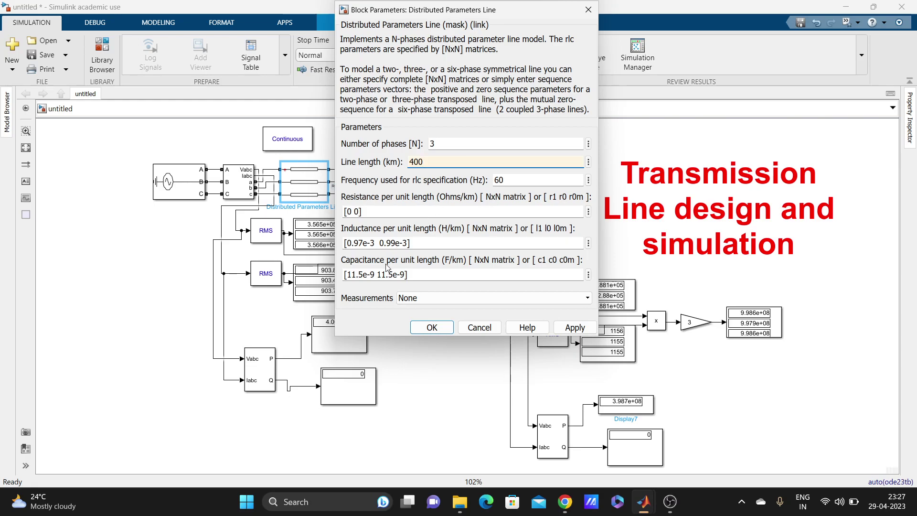
pyautogui.click(572, 328)
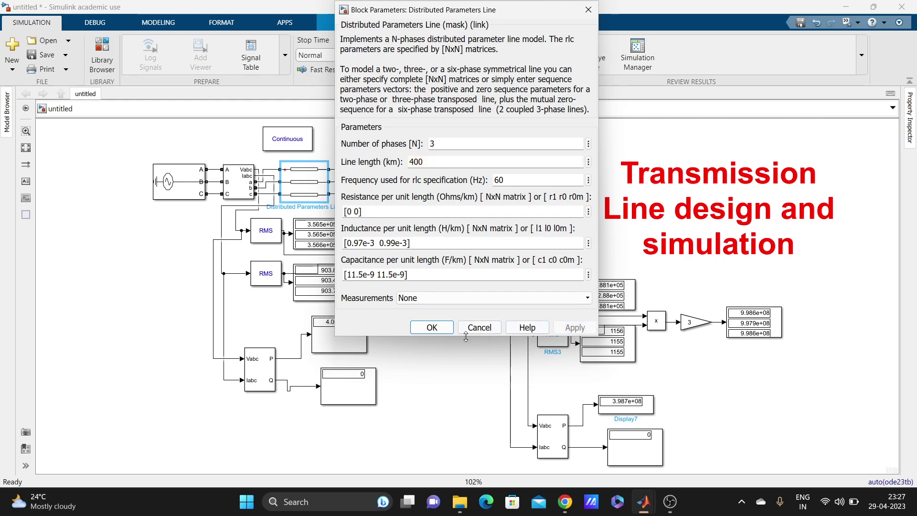
pyautogui.click(433, 327)
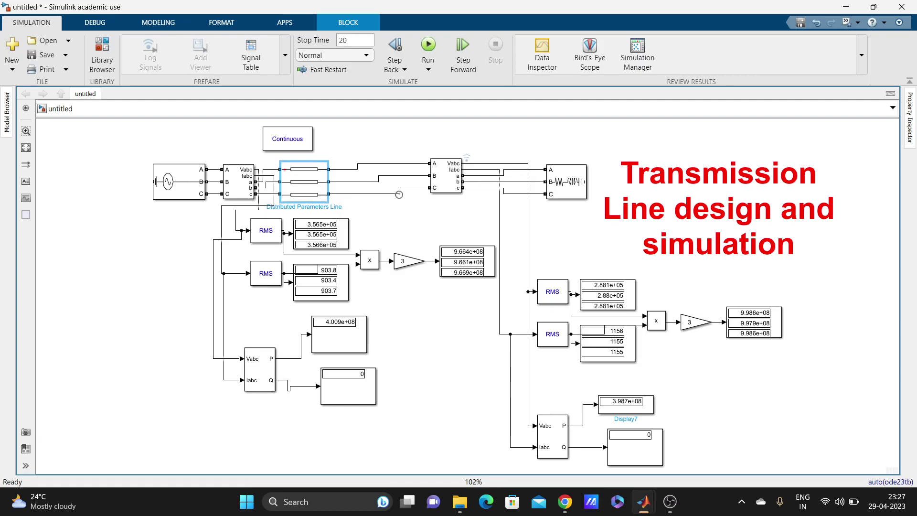
# Review the three-phase RLC load parameters and accept them unchanged
pyautogui.click(572, 181)
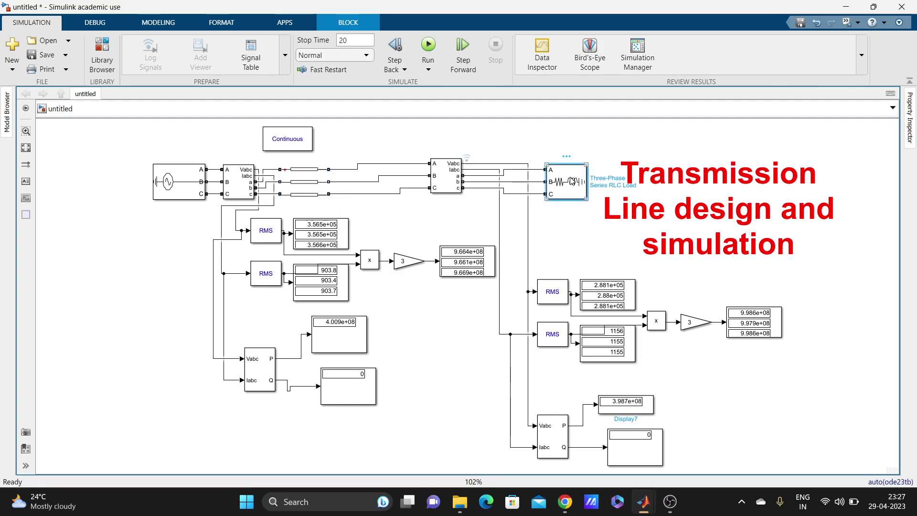
pyautogui.doubleClick(572, 181)
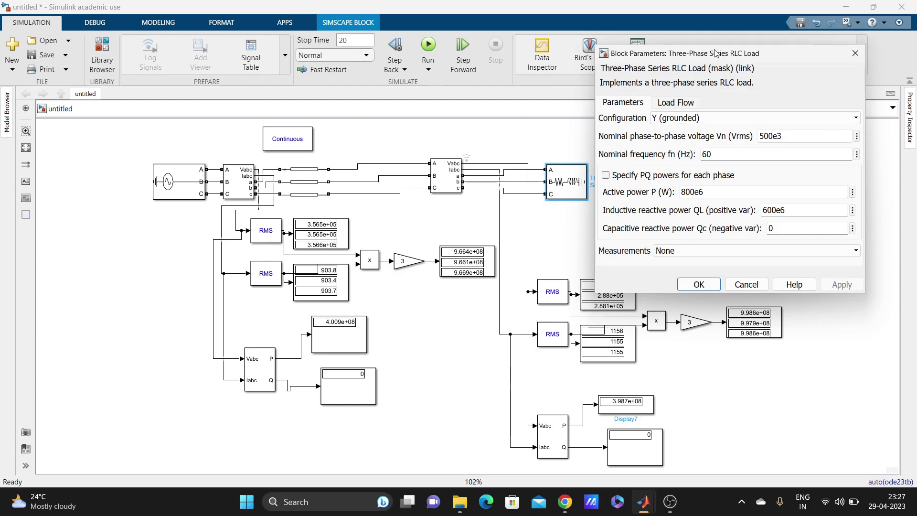
pyautogui.moveTo(715, 53); pyautogui.dragTo(353, 107)
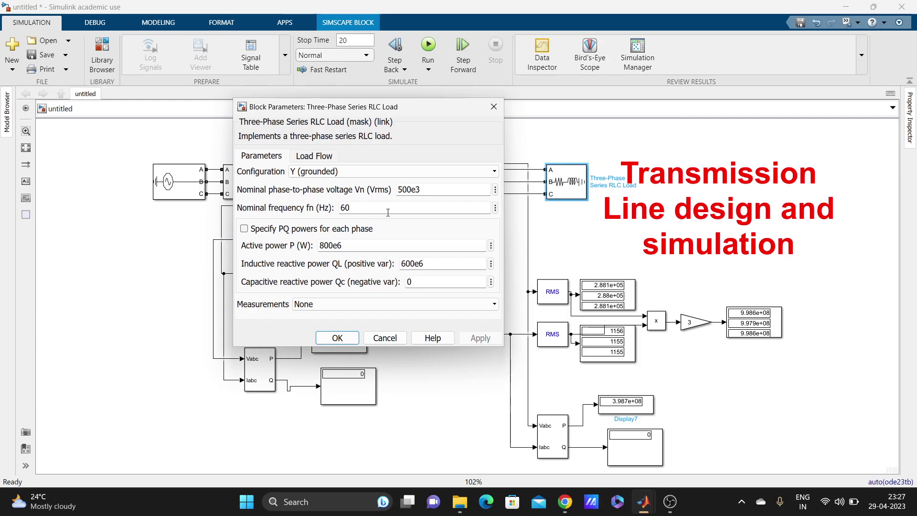
pyautogui.click(321, 339)
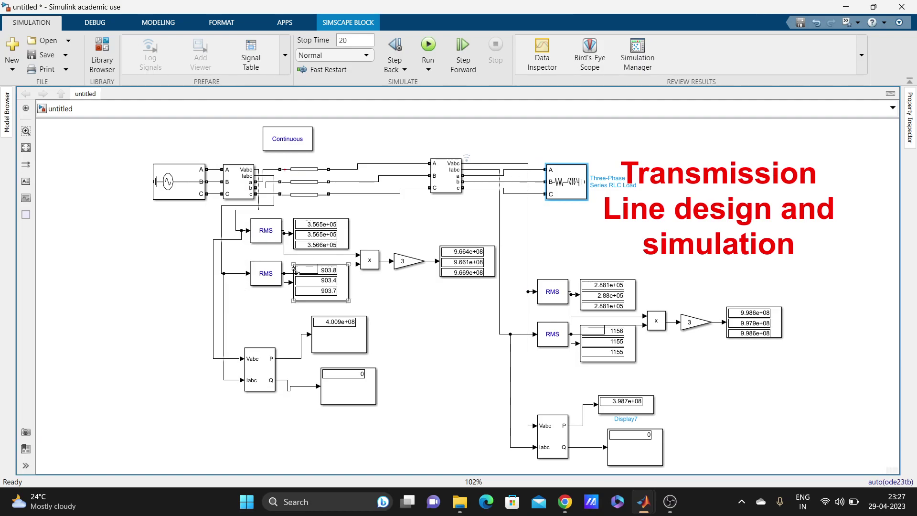
# Inspect the sending-end voltage, current and reactive power displays and the receiving-end RMS block
pyautogui.click(316, 239)
pyautogui.click(296, 296)
pyautogui.click(324, 228)
pyautogui.click(377, 278)
pyautogui.click(373, 394)
pyautogui.click(299, 227)
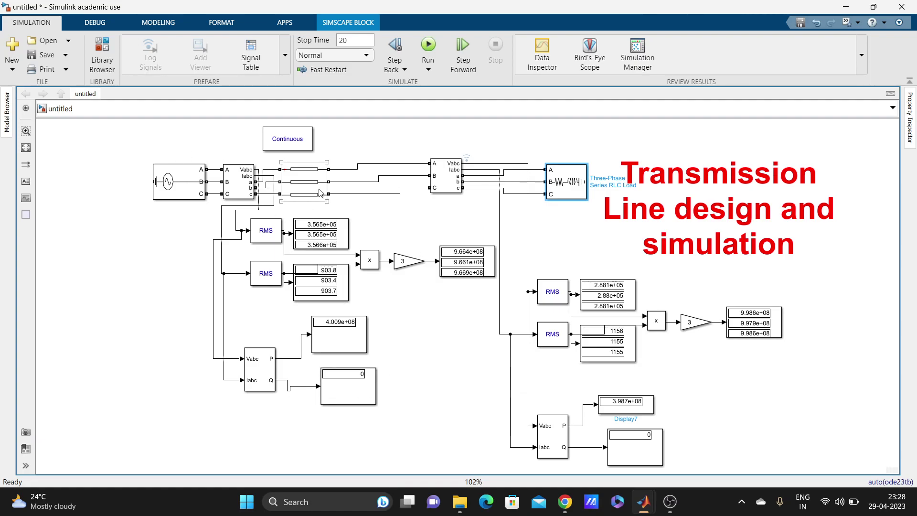
pyautogui.click(445, 156)
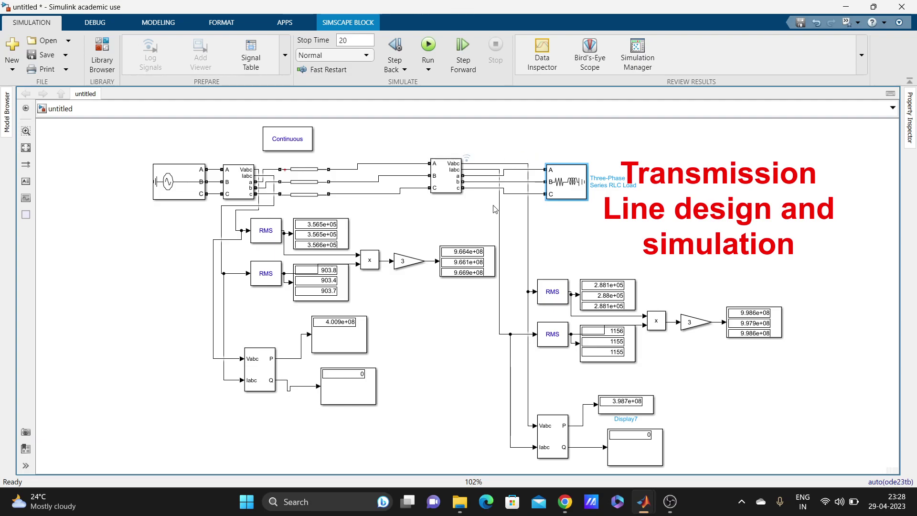
pyautogui.click(566, 299)
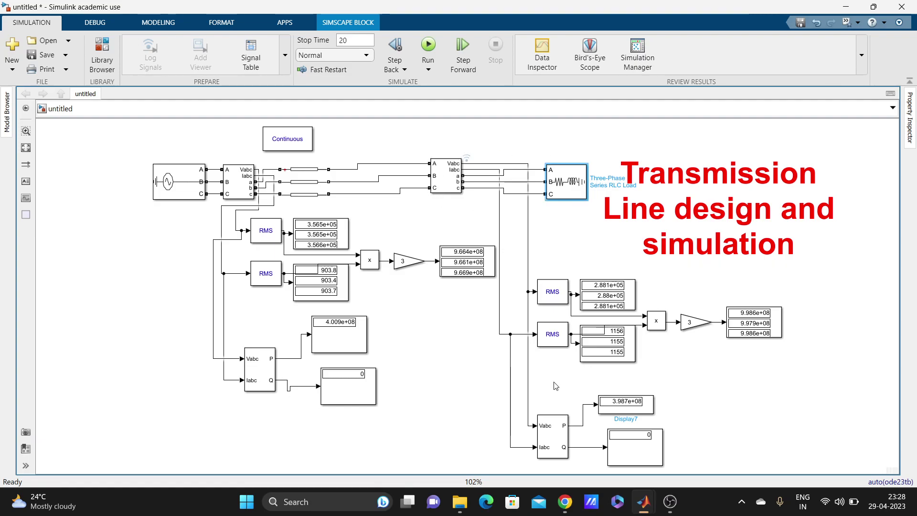
pyautogui.click(663, 342)
pyautogui.doubleClick(547, 291)
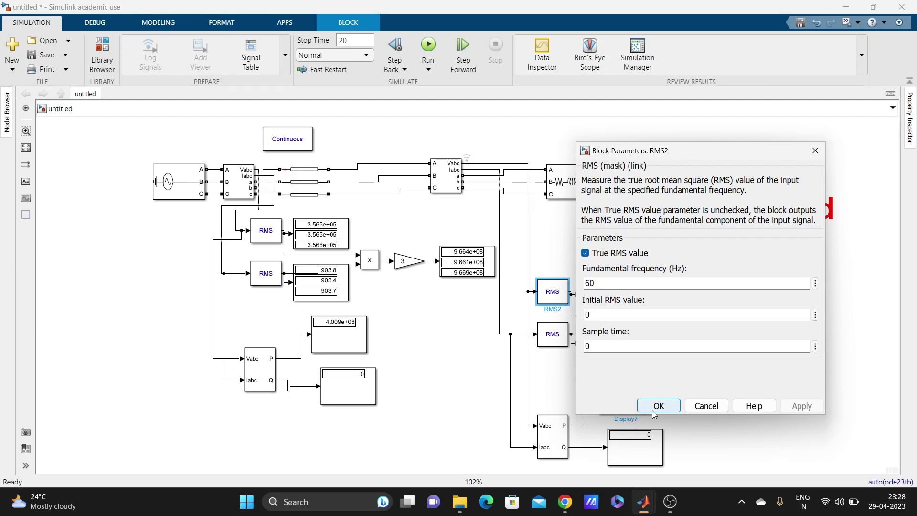
pyautogui.click(657, 406)
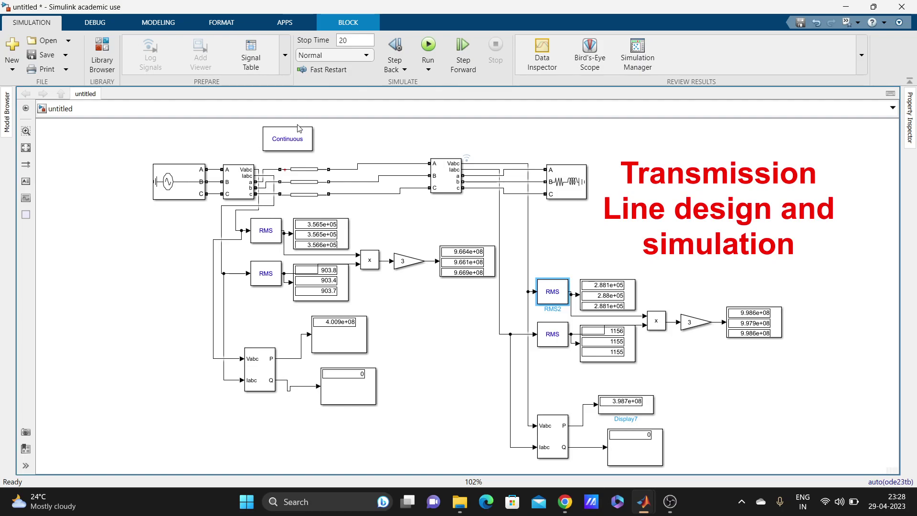
pyautogui.click(163, 187)
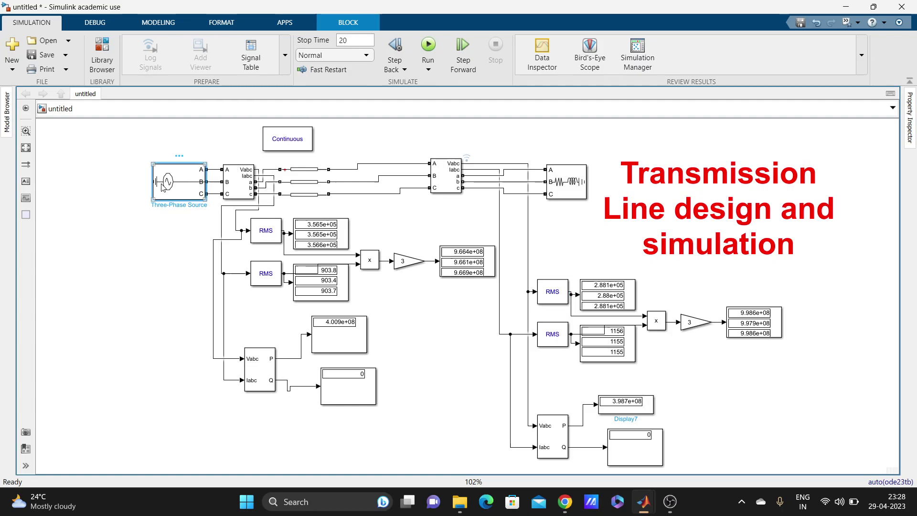
pyautogui.doubleClick(168, 185)
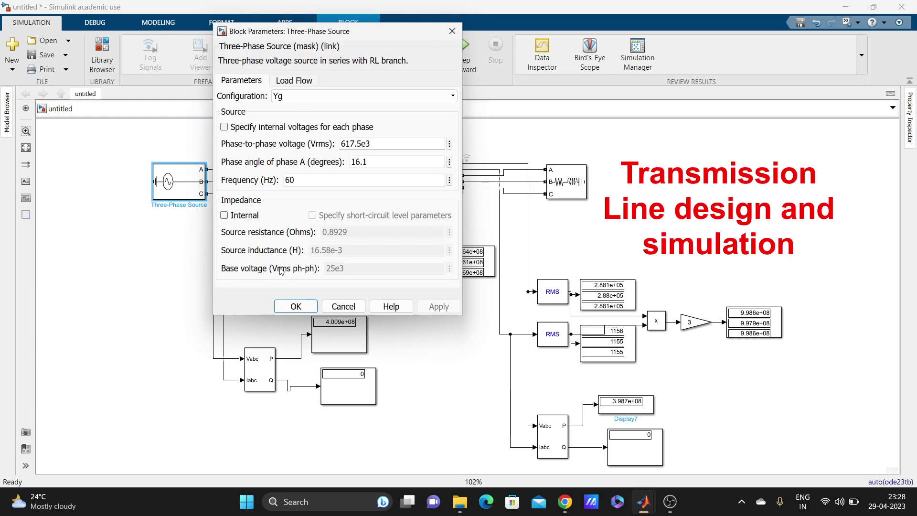
pyautogui.click(295, 306)
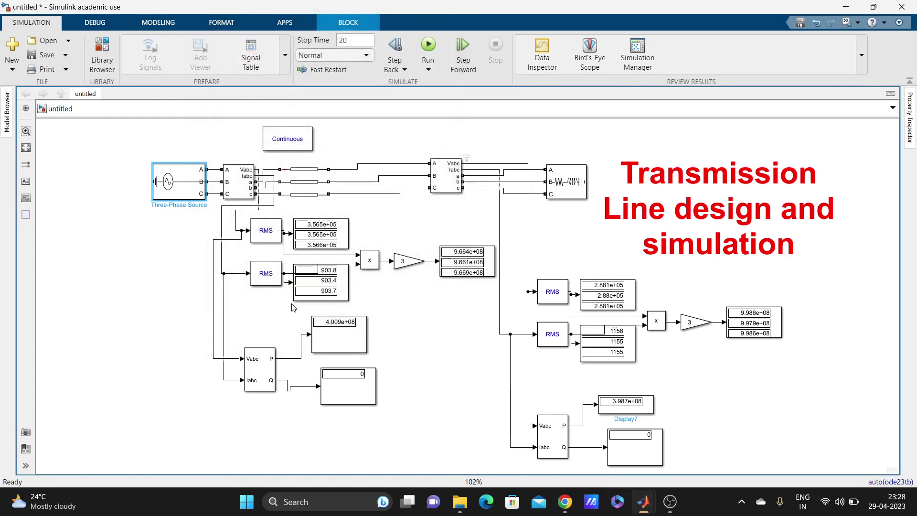
pyautogui.click(299, 140)
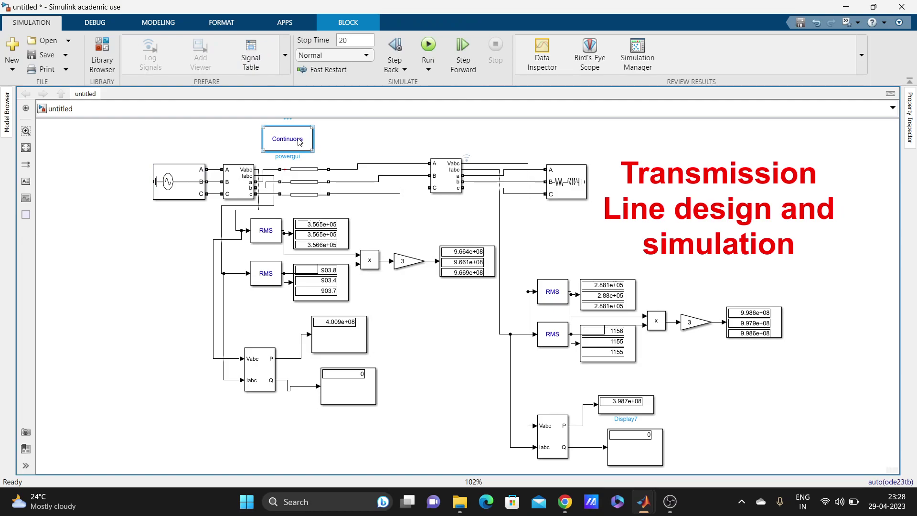
pyautogui.doubleClick(299, 140)
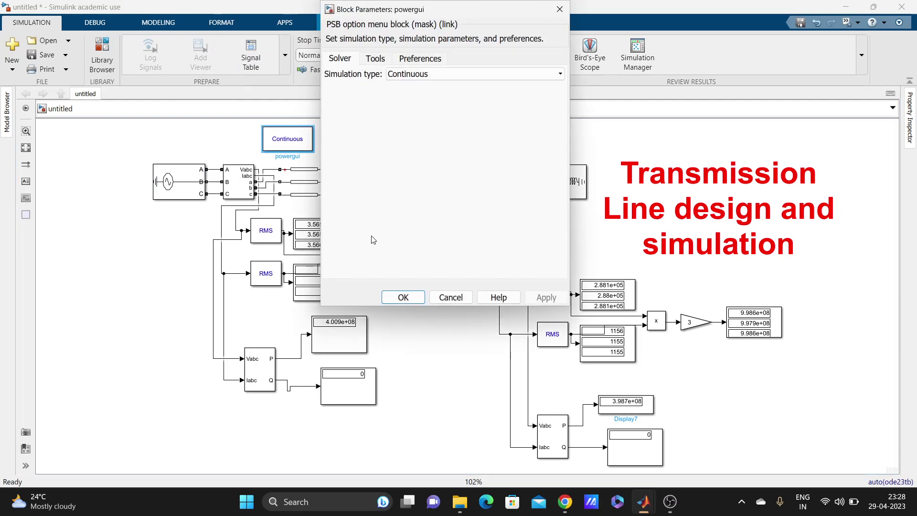
pyautogui.click(402, 296)
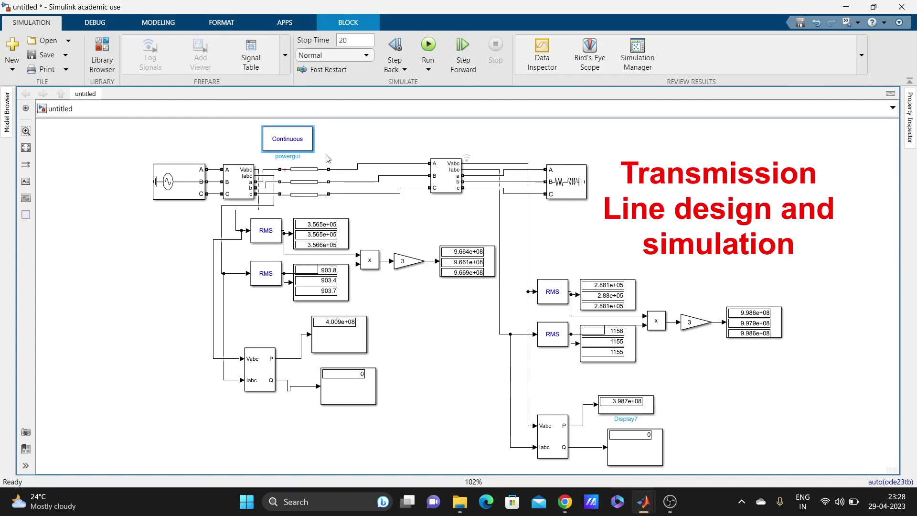
pyautogui.click(236, 190)
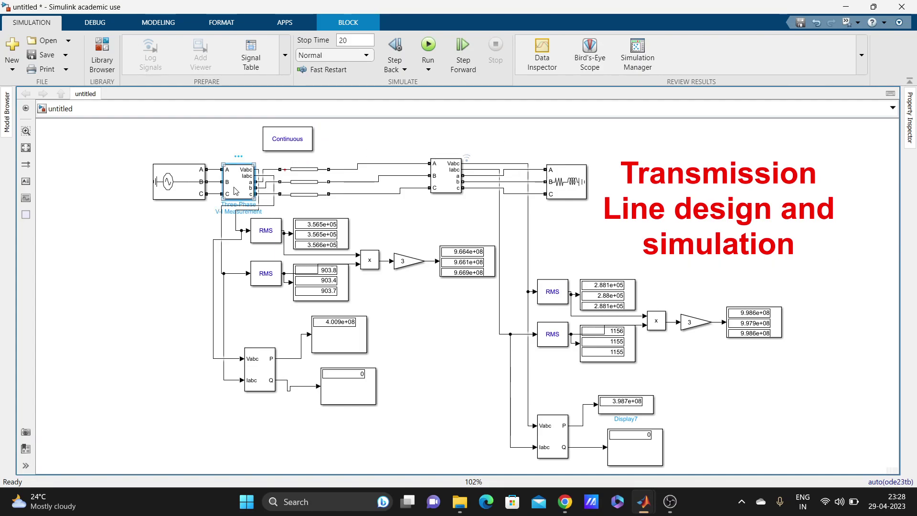
pyautogui.doubleClick(235, 191)
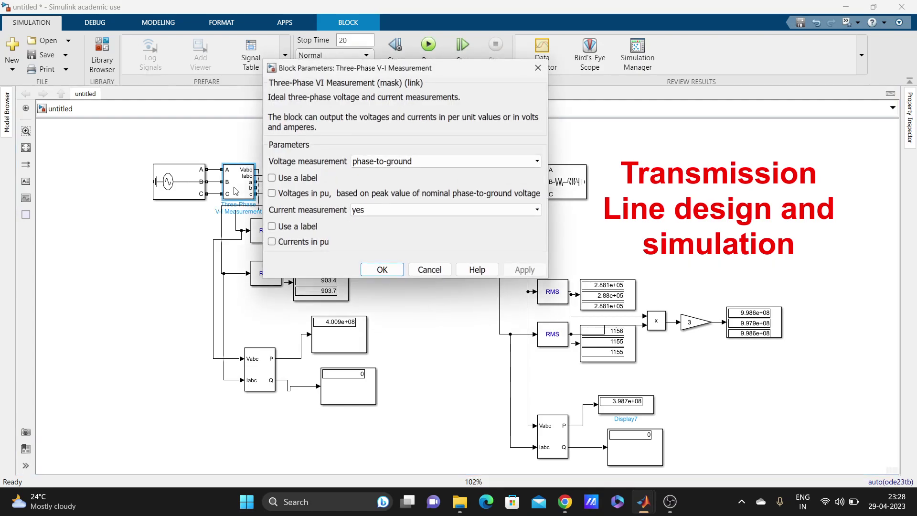
pyautogui.click(382, 271)
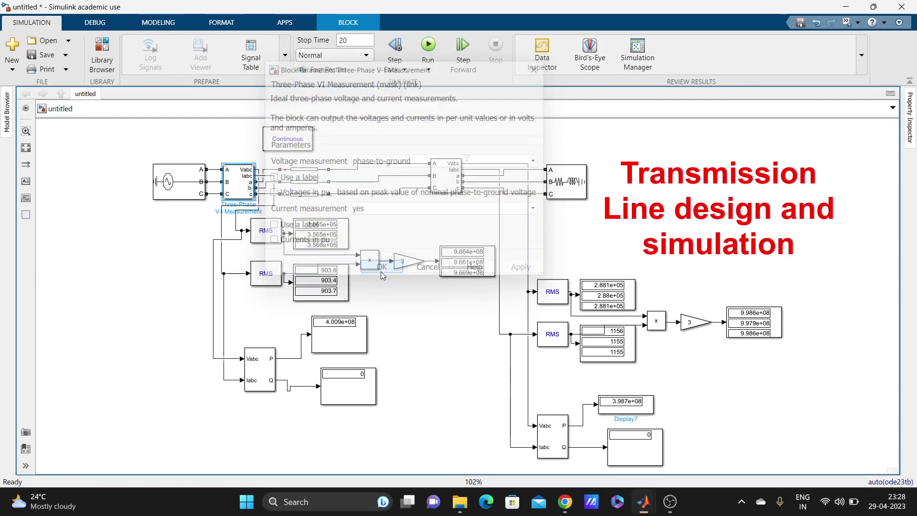
pyautogui.click(450, 179)
pyautogui.doubleClick(451, 179)
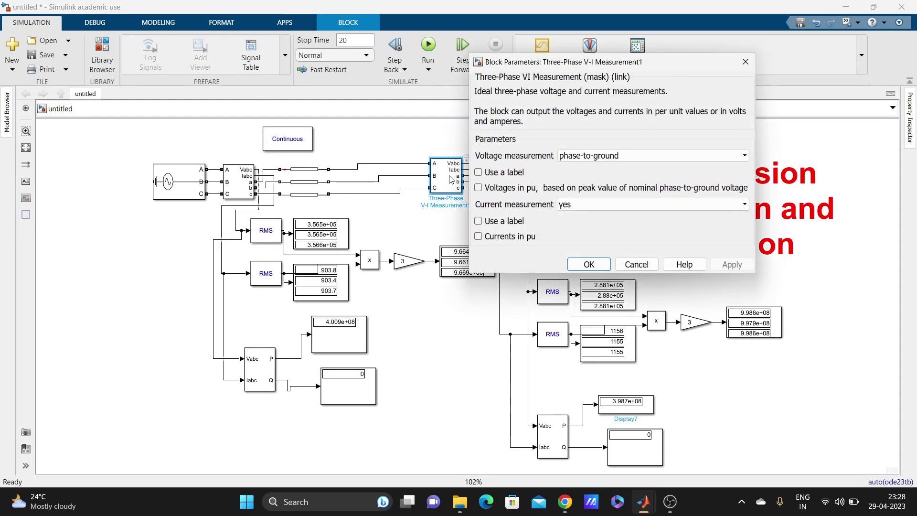
pyautogui.click(592, 263)
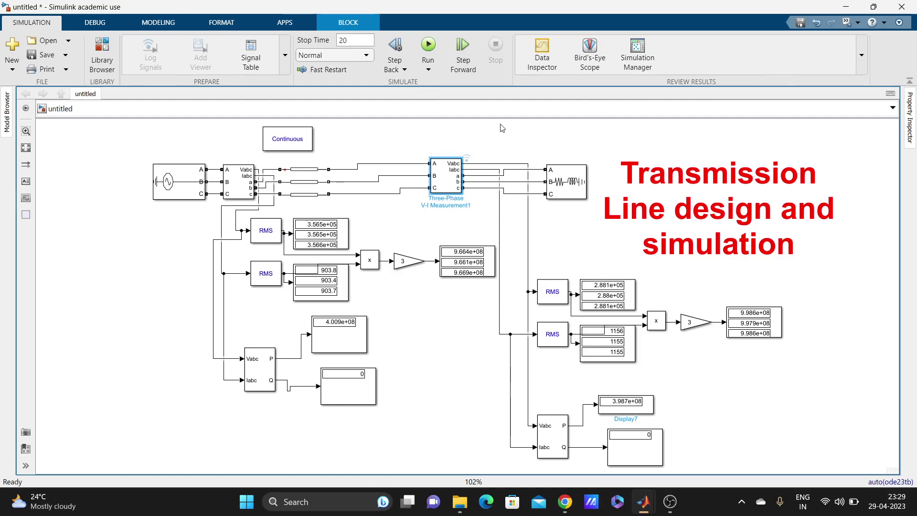
pyautogui.click(501, 128)
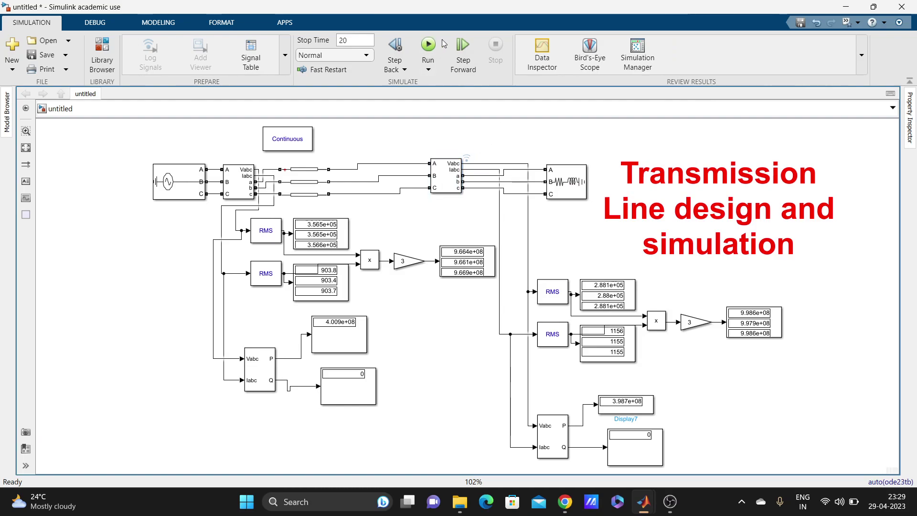
# Rerun the simulation and check the receiving-end readings, including current near 1104
pyautogui.click(427, 45)
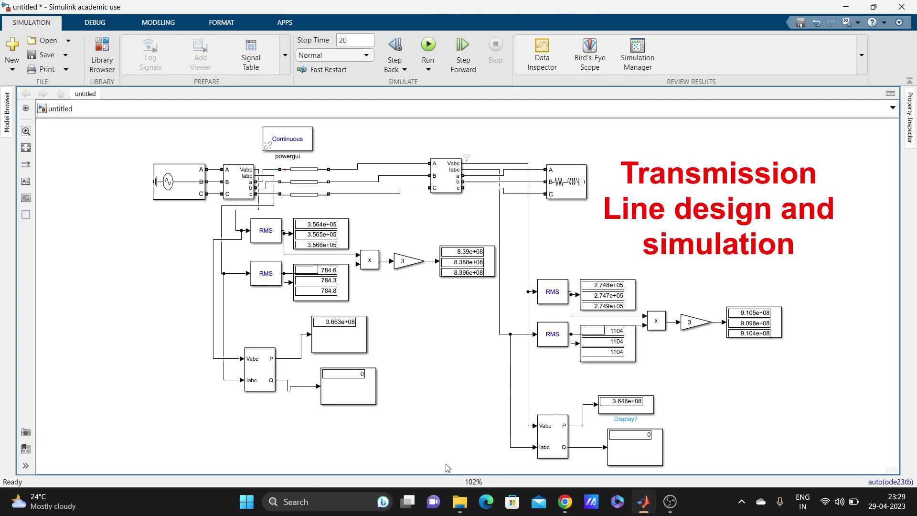
pyautogui.click(601, 329)
pyautogui.click(209, 257)
pyautogui.click(308, 179)
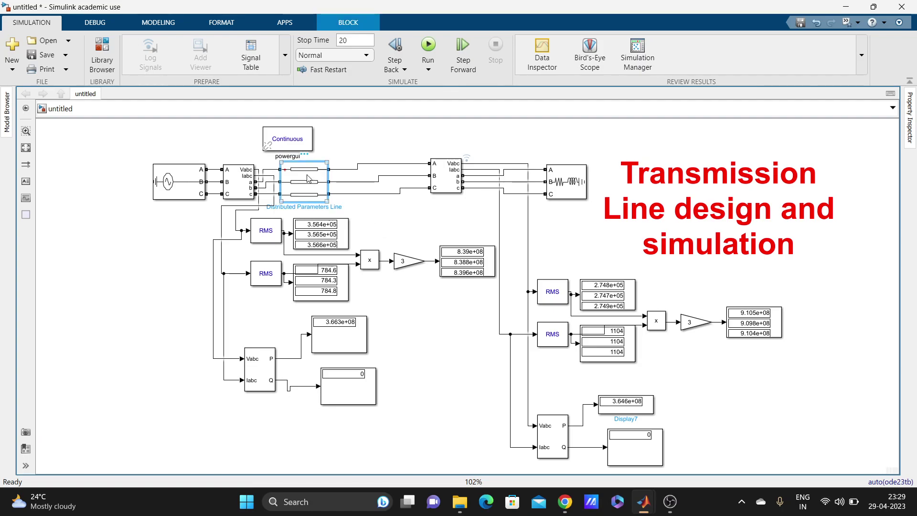
pyautogui.doubleClick(308, 179)
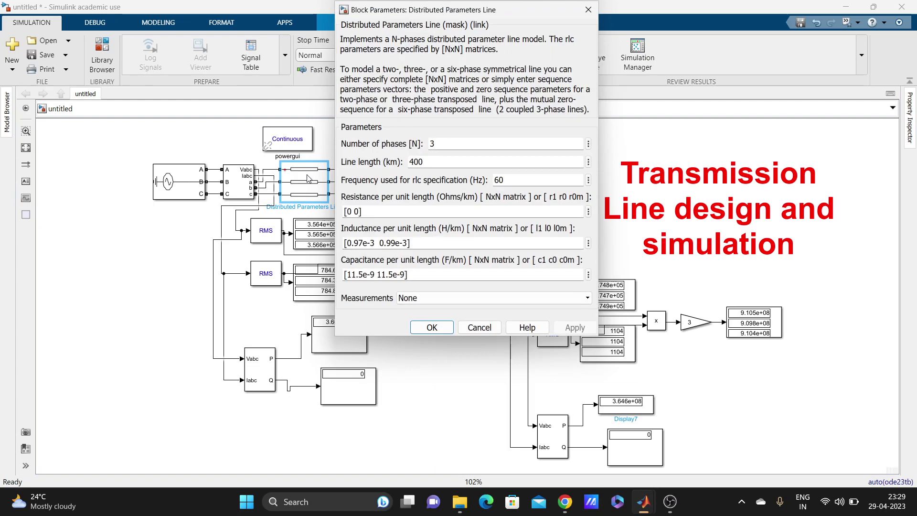
pyautogui.click(416, 327)
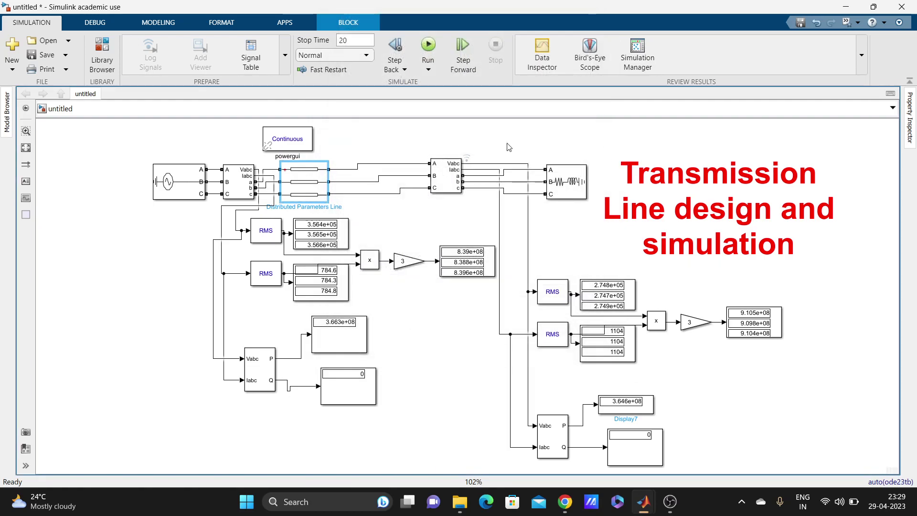